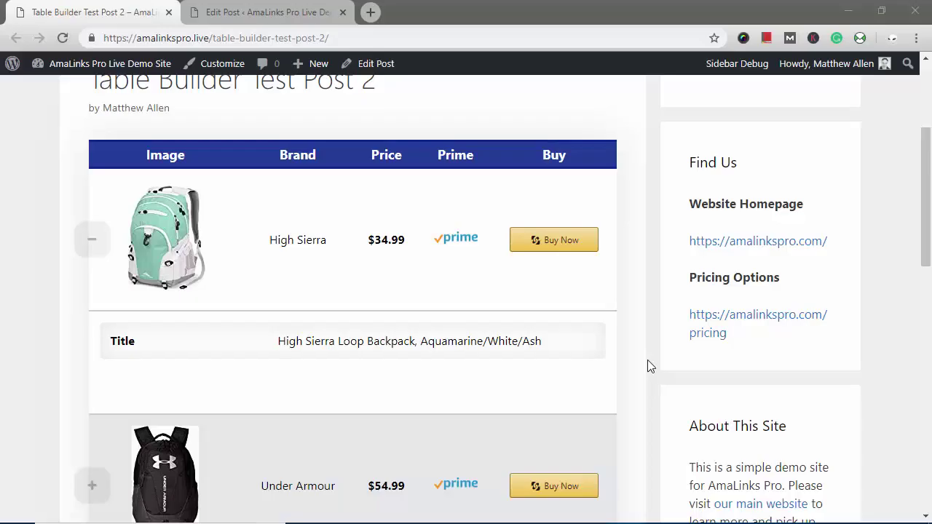
# - Examine the backpack comparison table in the published Table Builder Test Post 2, from its header row through the product rows
pyautogui.scroll(3, 647, 360)
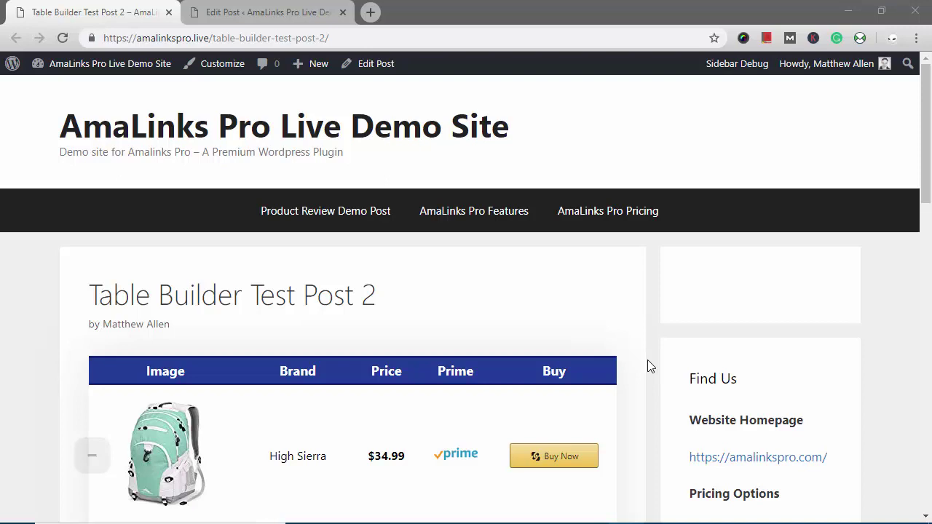
pyautogui.scroll(-2, 630, 360)
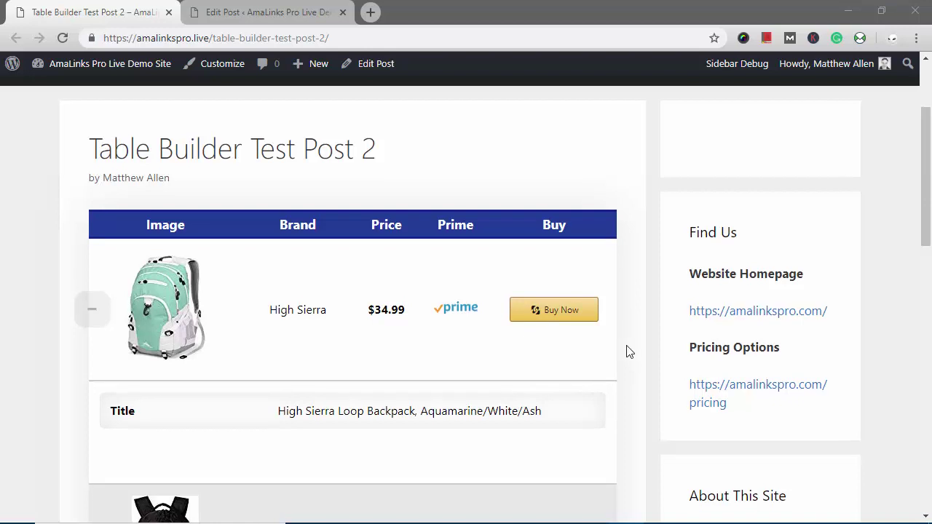
pyautogui.scroll(-3, 628, 352)
pyautogui.scroll(-4, 627, 353)
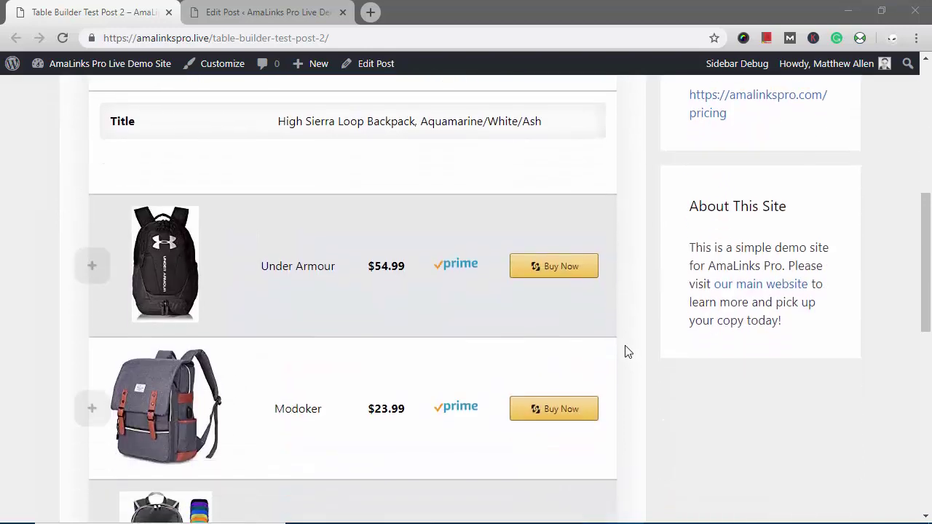
pyautogui.scroll(-1, 623, 353)
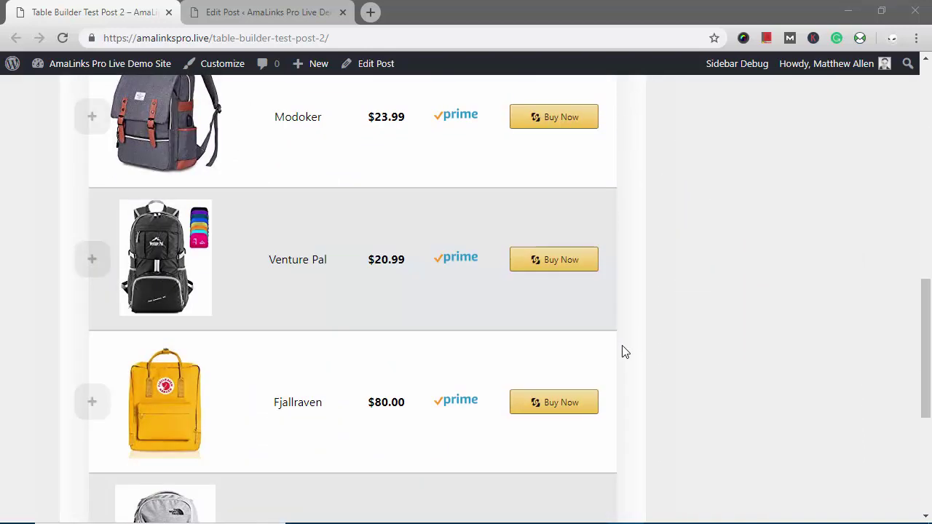
pyautogui.scroll(6, 623, 352)
pyautogui.scroll(2, 622, 353)
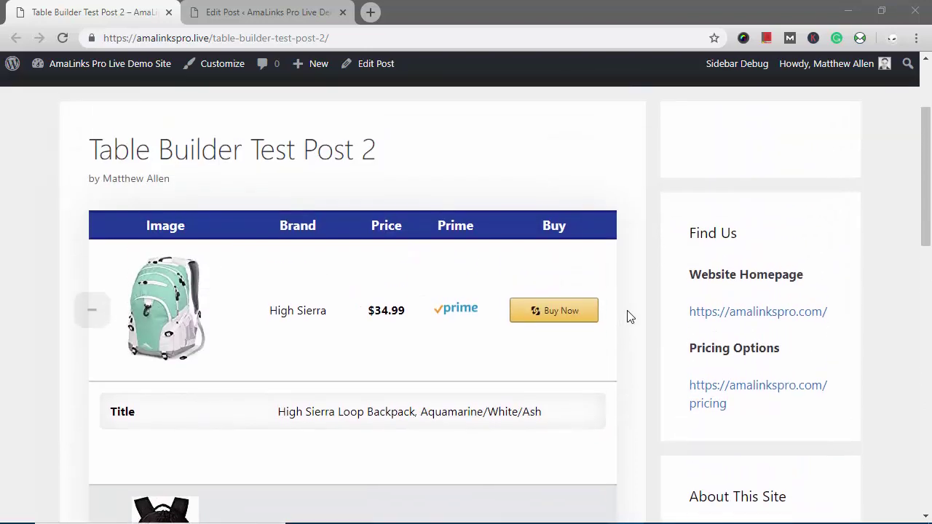
pyautogui.scroll(2, 630, 317)
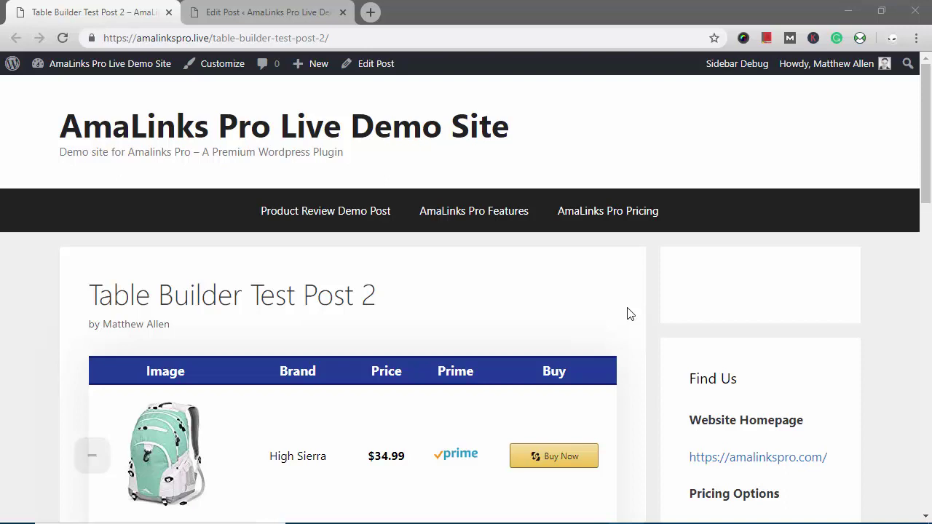
# - Restore the browser to its narrow, phone-width window and toggle the details of the High Sierra backpack row until they are collapsed
pyautogui.click(882, 12)
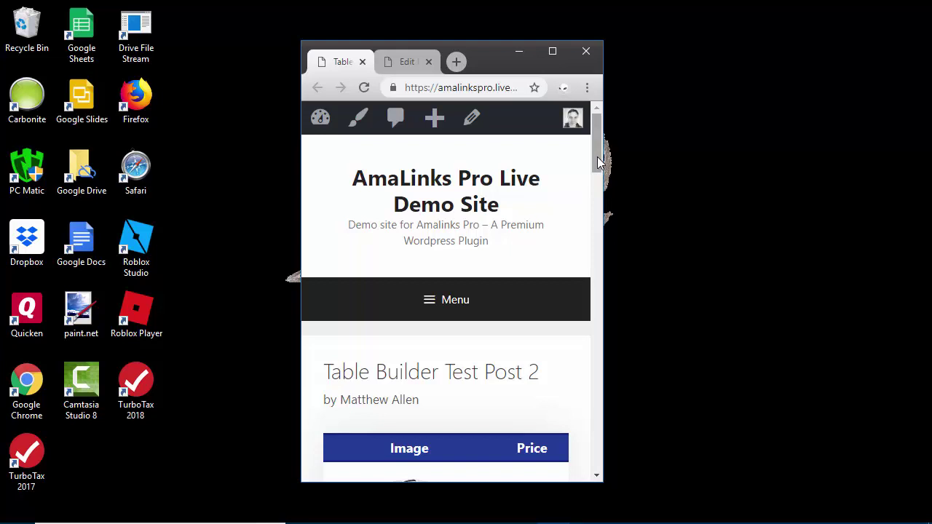
pyautogui.moveTo(596, 155); pyautogui.dragTo(595, 214)
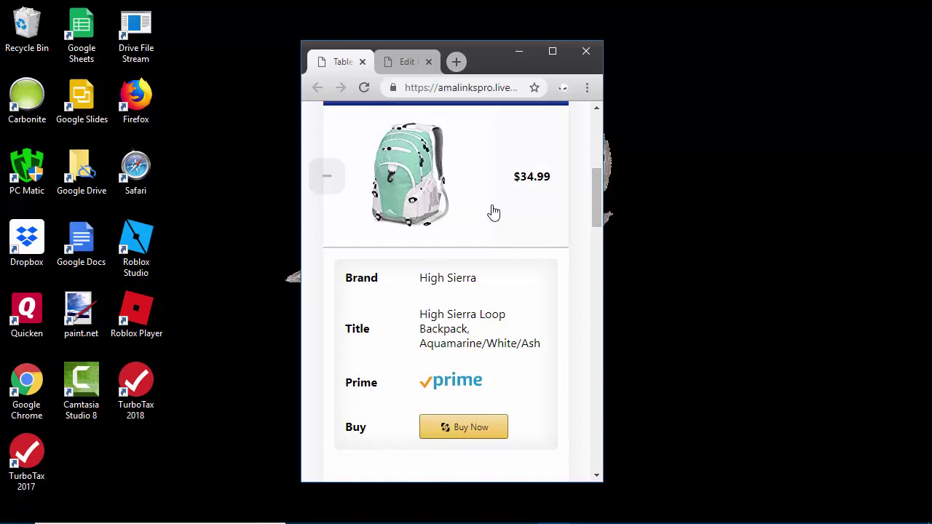
pyautogui.click(327, 182)
pyautogui.click(329, 177)
pyautogui.click(340, 185)
pyautogui.scroll(-1, 501, 203)
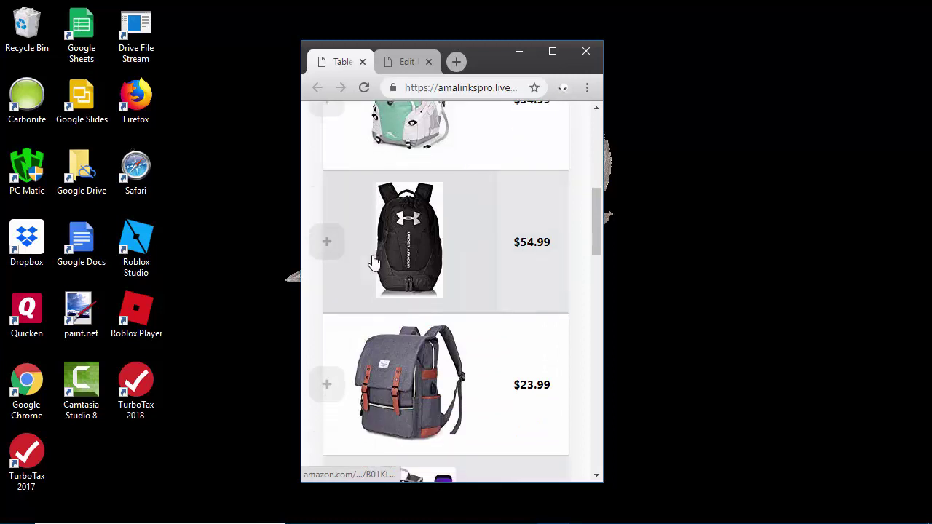
# - Expand the Venture Pal backpack row, review its hidden details, and collapse it again
pyautogui.scroll(-3, 375, 260)
pyautogui.click(329, 312)
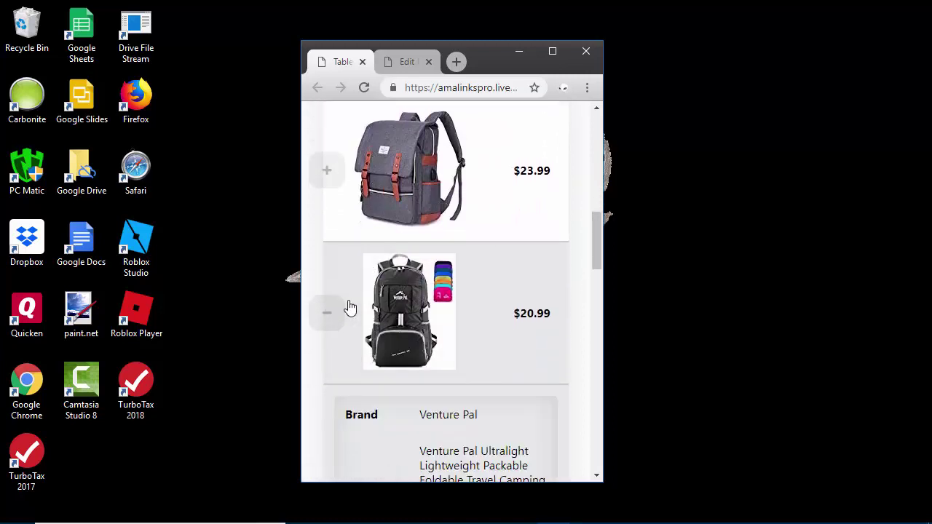
pyautogui.scroll(-3, 357, 306)
pyautogui.scroll(2, 376, 281)
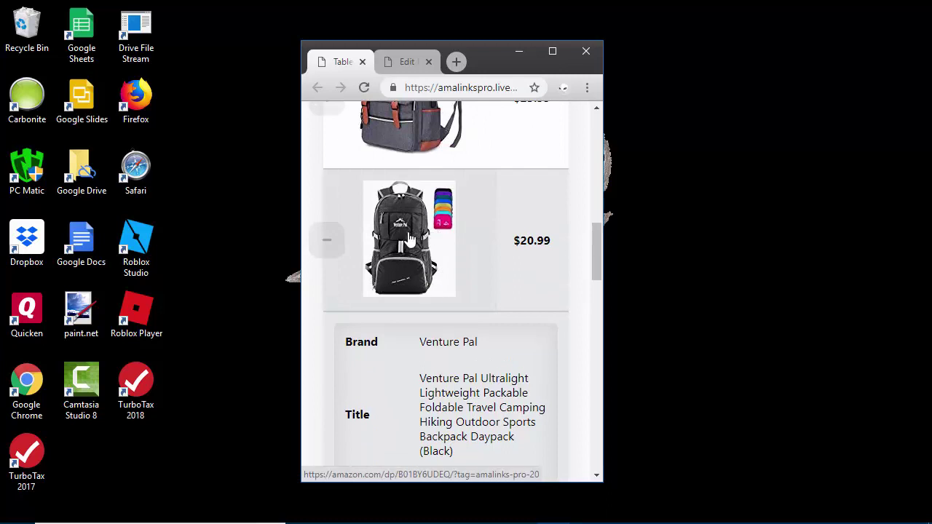
pyautogui.click(328, 245)
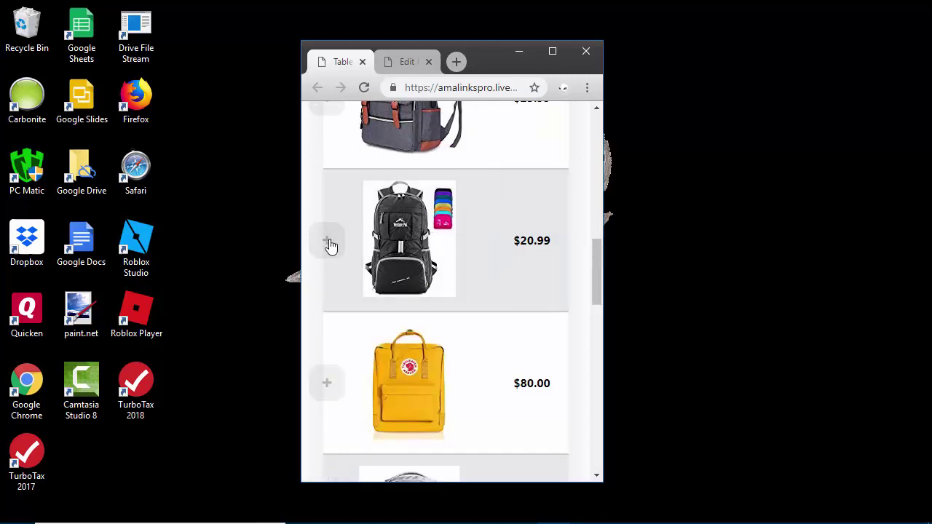
# - Expand and collapse the yellow Fjallraven backpack row, and return the browser window to full size
pyautogui.scroll(-3, 329, 245)
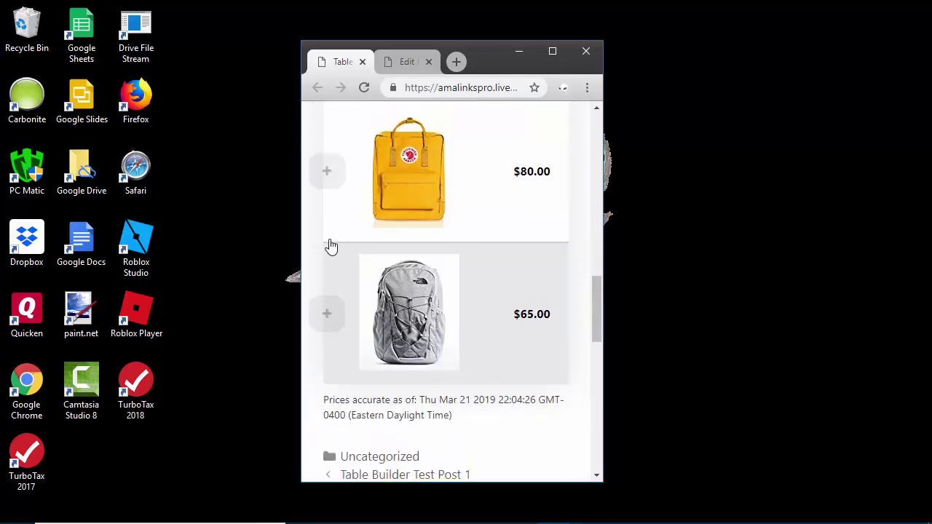
pyautogui.click(328, 164)
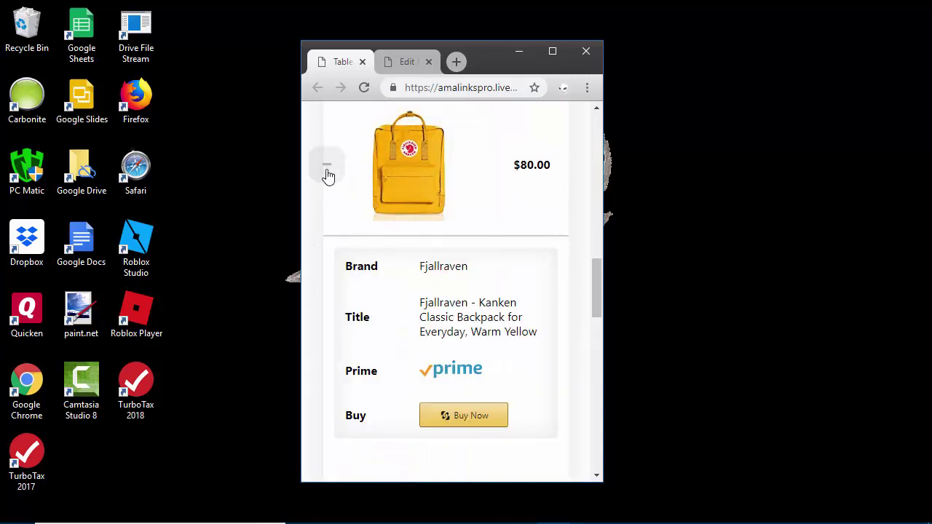
pyautogui.click(327, 168)
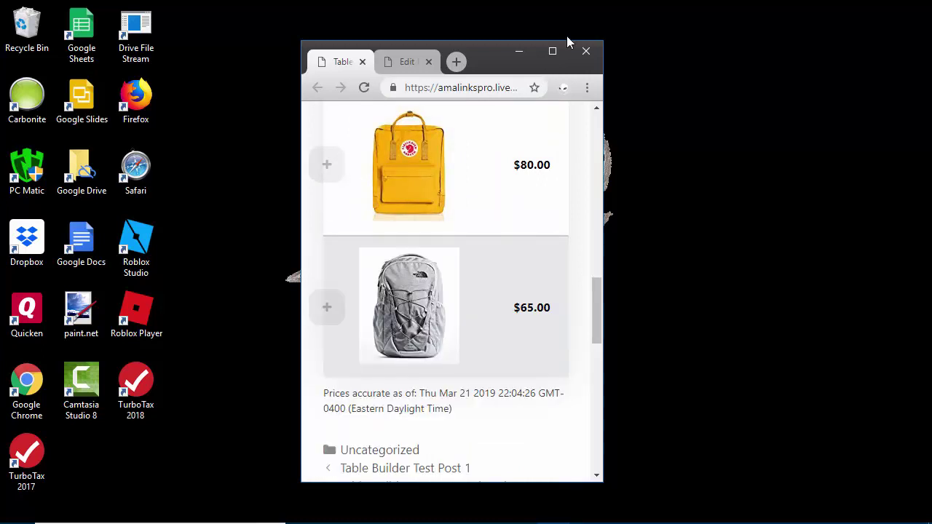
pyautogui.click(556, 52)
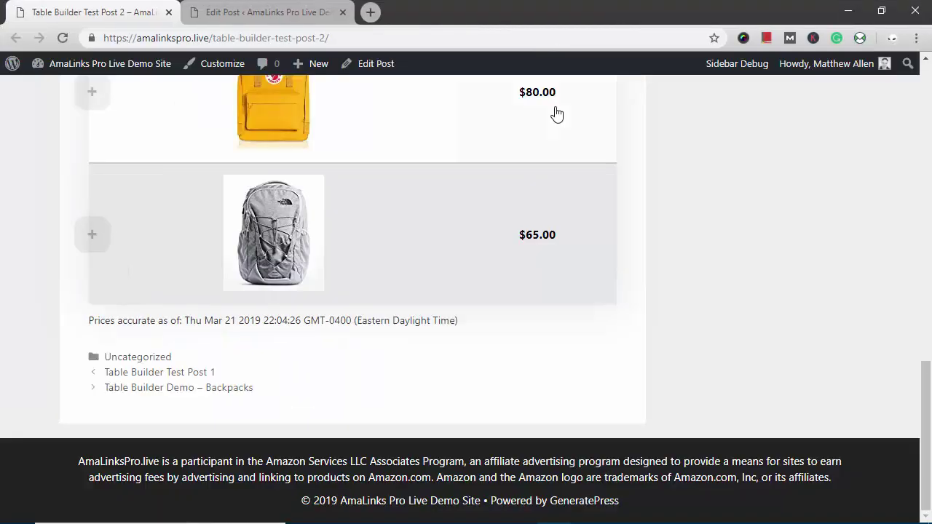
# - Open AmaLinks Pro's Table Builder from the Table Builder Demo - Backpacks post being edited
pyautogui.click(267, 19)
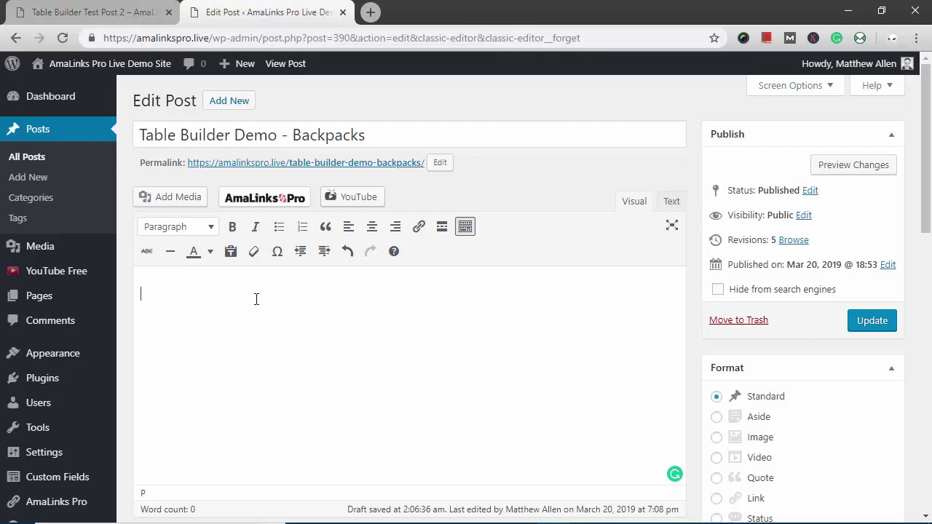
pyautogui.click(261, 198)
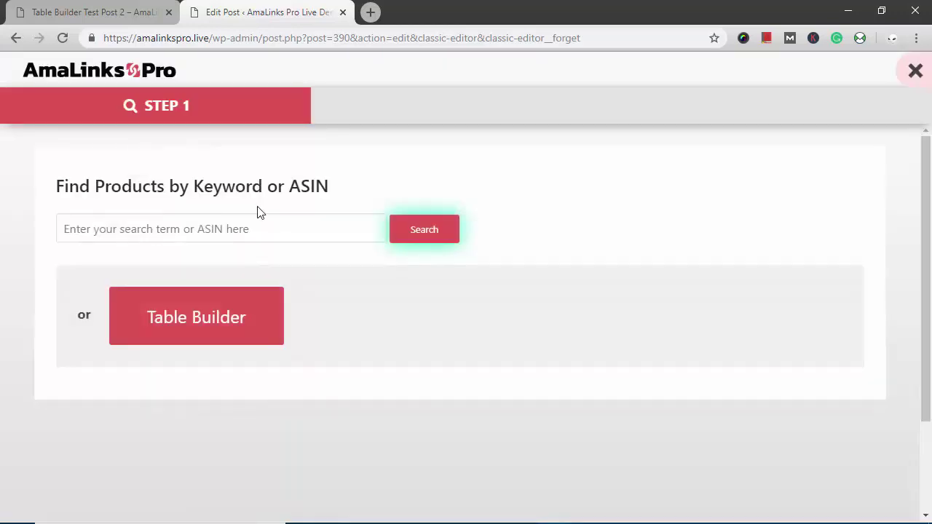
pyautogui.click(191, 337)
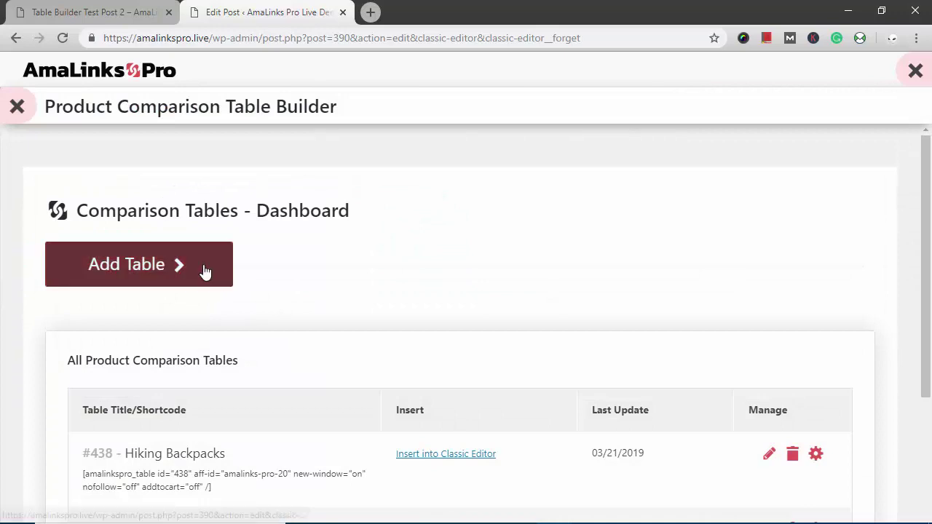
# - Add a new comparison table named "Backpacks 2" and save it to continue into the table editor
pyautogui.click(245, 281)
pyautogui.click(156, 252)
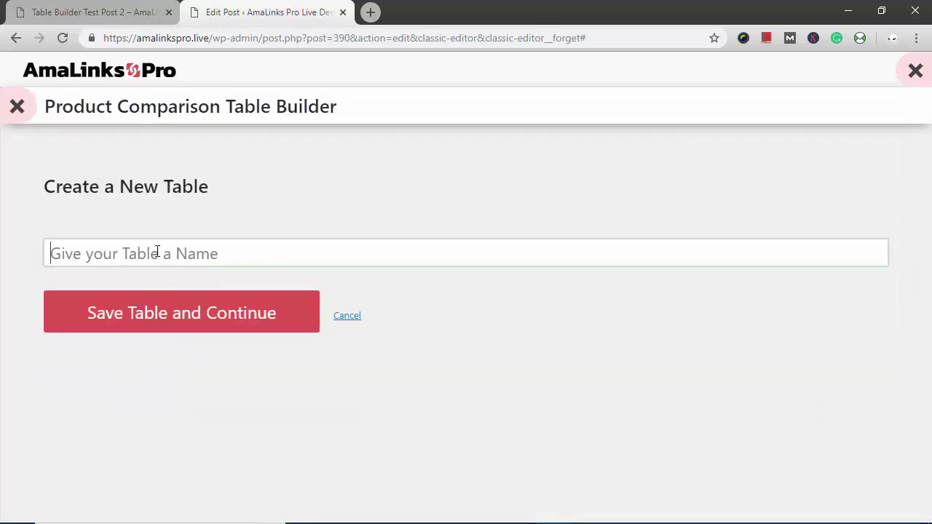
pyautogui.write('Backpacks 2')
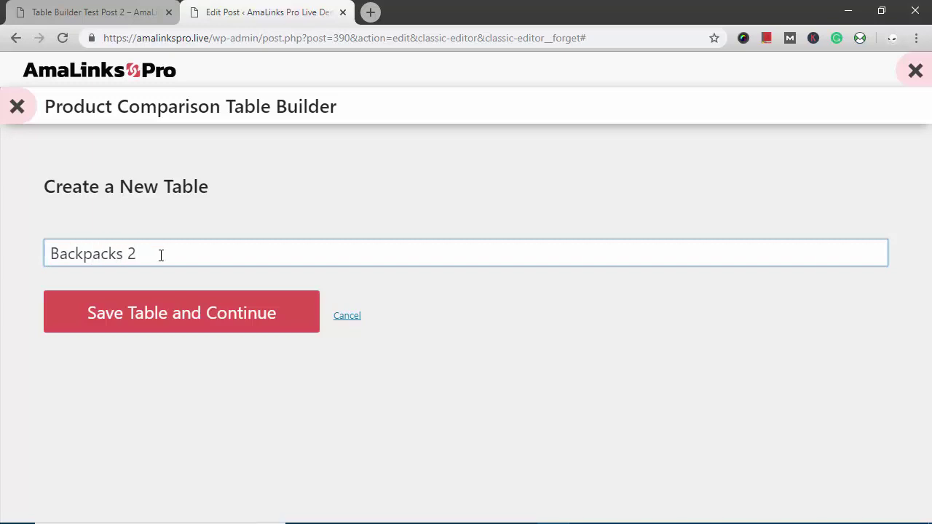
pyautogui.click(166, 308)
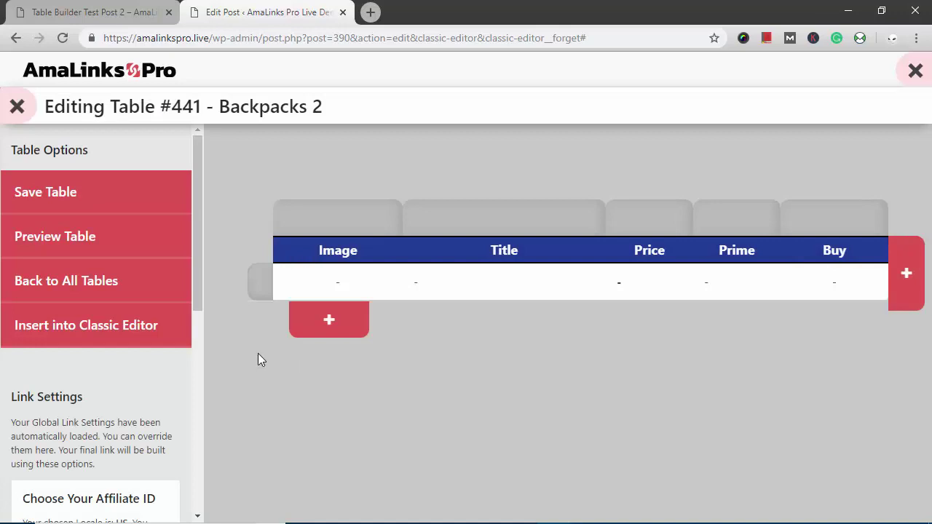
# - Start adding product rows to the table and search the product finder for "backpacks"
pyautogui.click(331, 322)
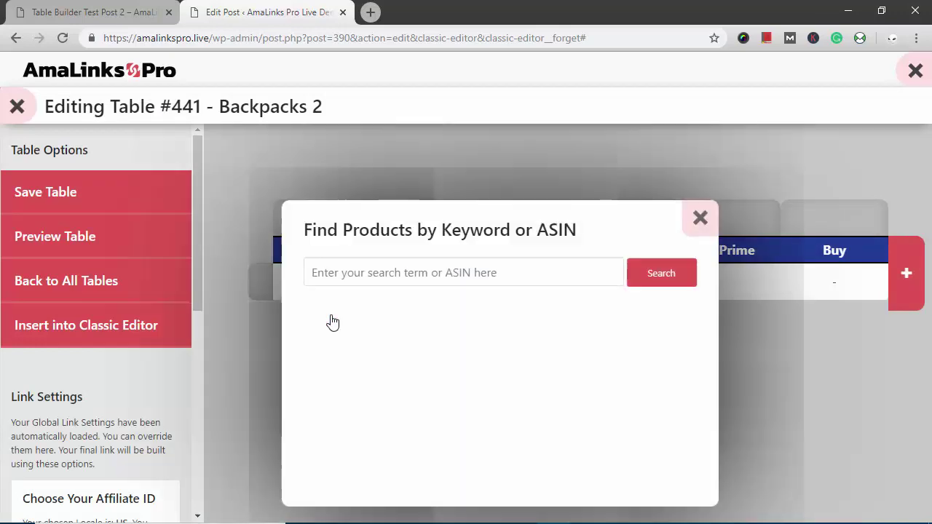
pyautogui.click(352, 276)
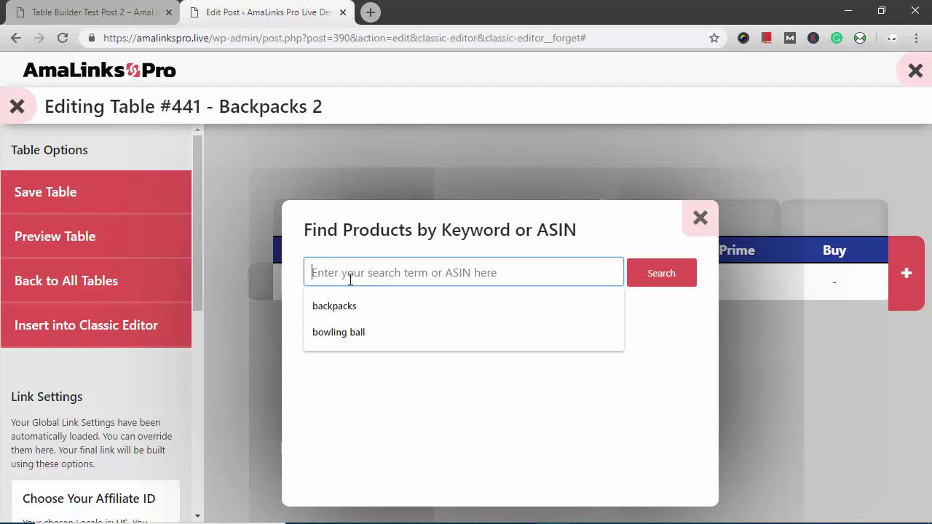
pyautogui.click(342, 308)
pyautogui.click(653, 271)
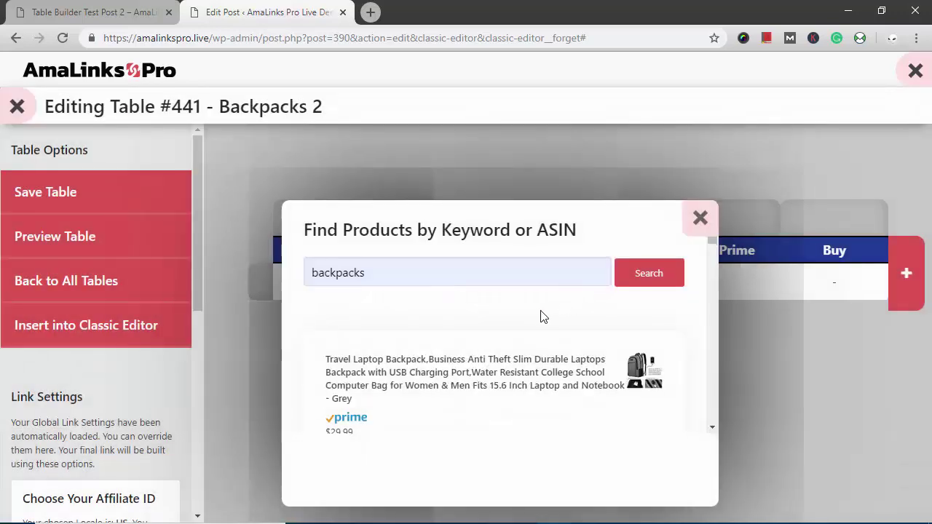
# - Select the High Sierra Loop Backpack in Aquamarine/White/Ash from the search results
pyautogui.scroll(-1, 542, 316)
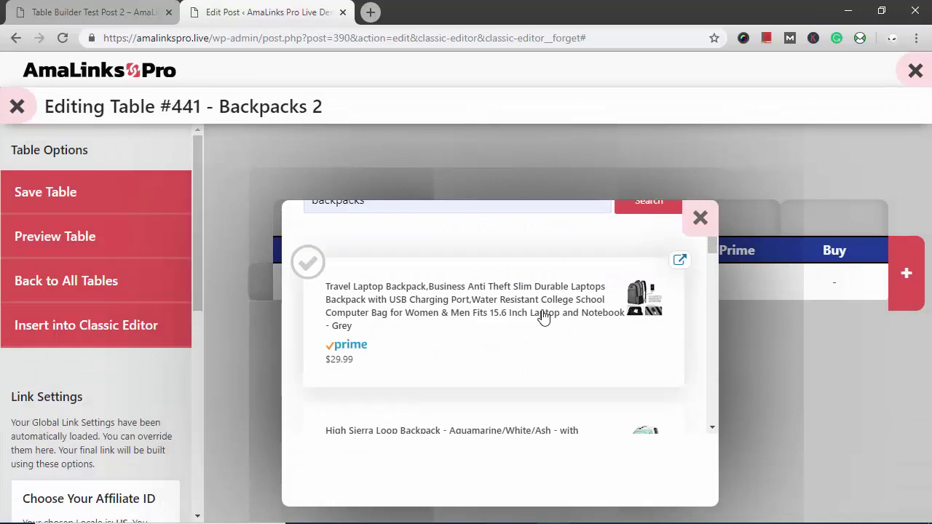
pyautogui.scroll(-1, 541, 316)
pyautogui.click(422, 377)
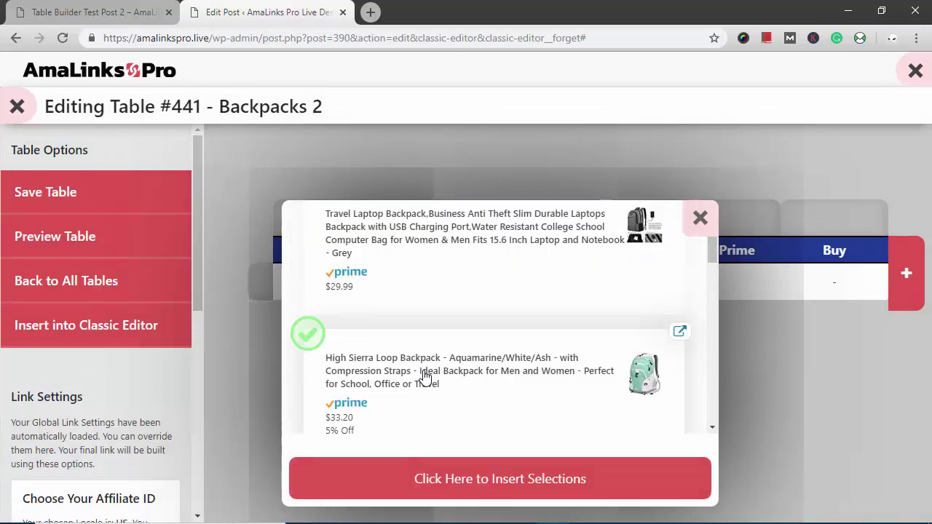
# - Add the grey Modoker Vintage Laptop Backpack to the selected products
pyautogui.scroll(-1, 424, 376)
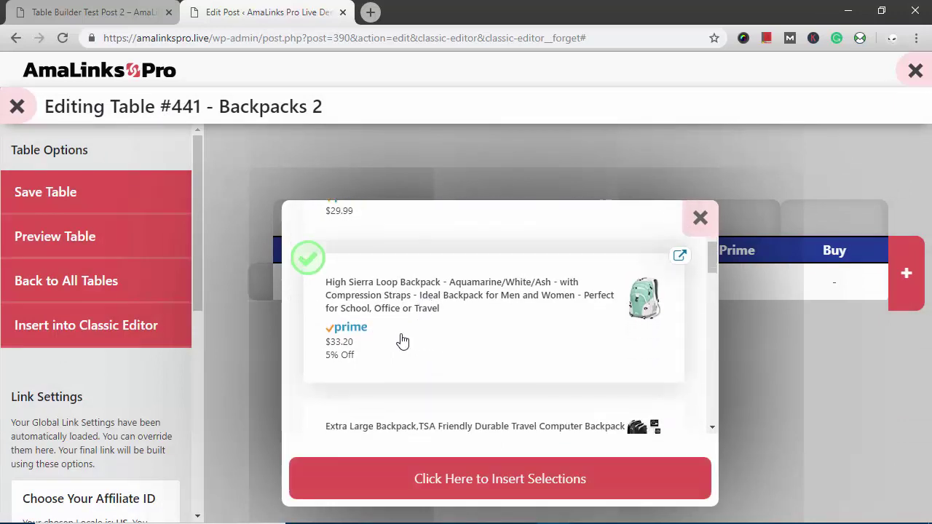
pyautogui.scroll(-3, 403, 342)
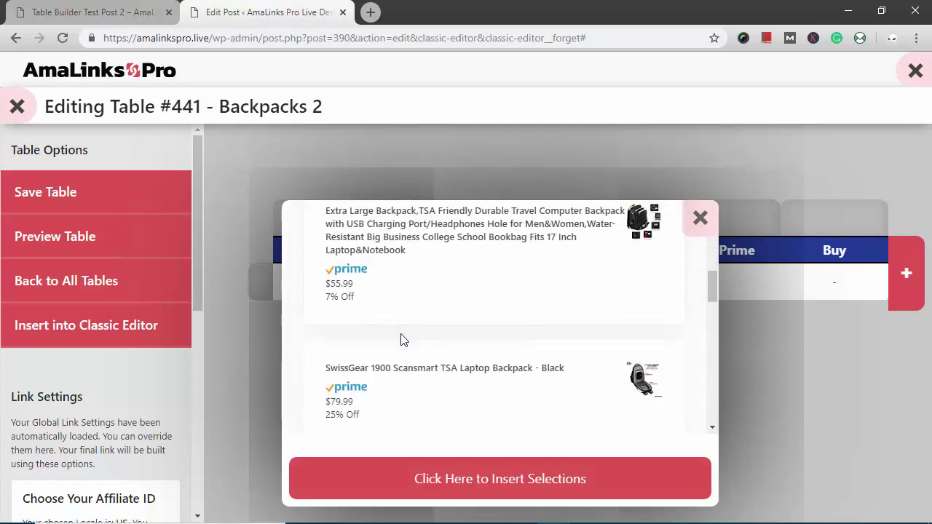
pyautogui.scroll(-2, 403, 340)
pyautogui.scroll(-1, 403, 335)
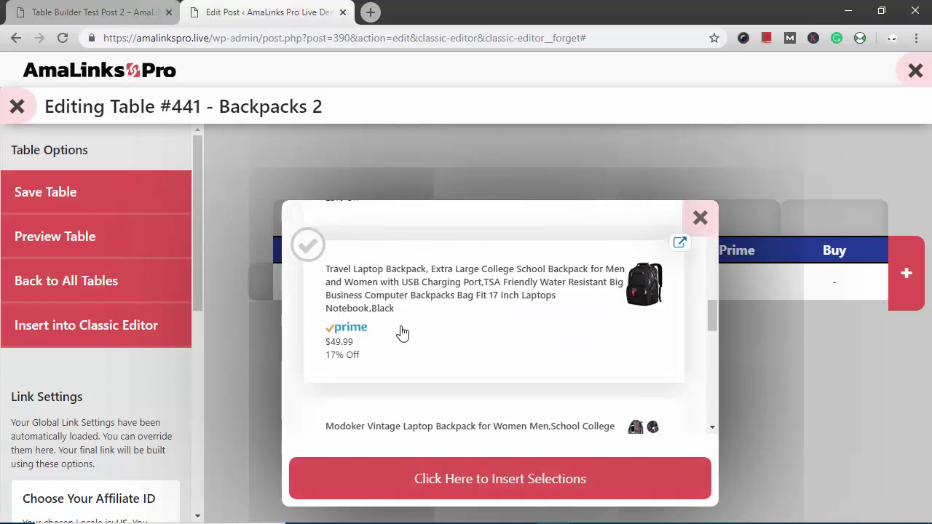
pyautogui.scroll(-1, 403, 333)
pyautogui.click(394, 354)
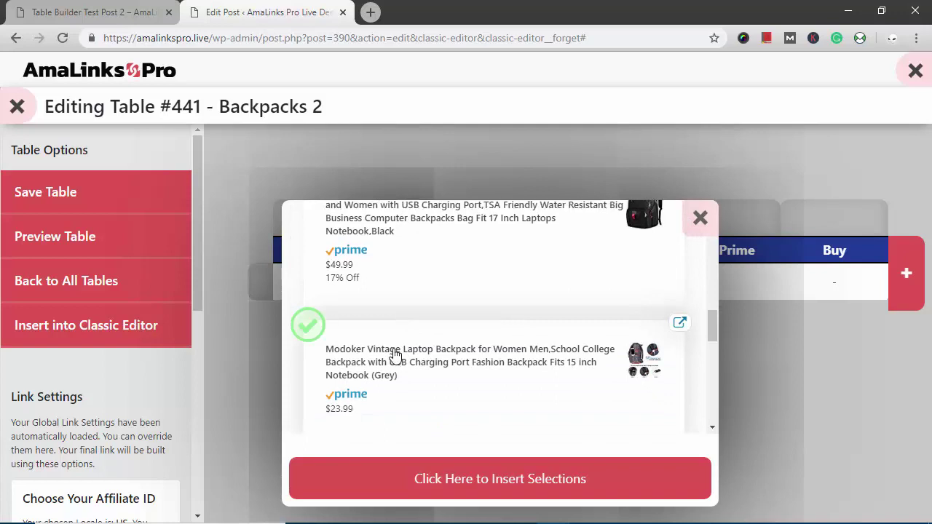
# - Add the black and silver Under Armour Hustle 3.0 backpack to the selected products
pyautogui.scroll(-3, 396, 357)
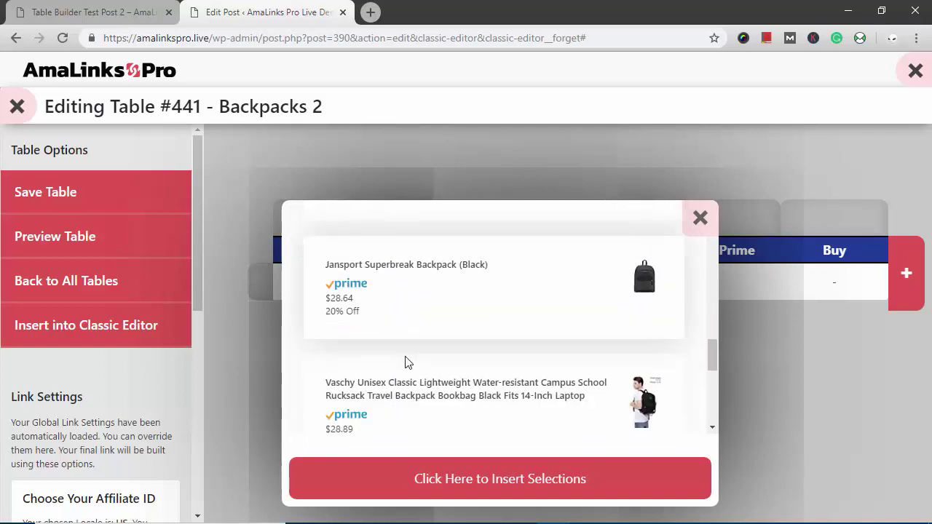
pyautogui.scroll(-2, 412, 333)
pyautogui.scroll(-1, 412, 334)
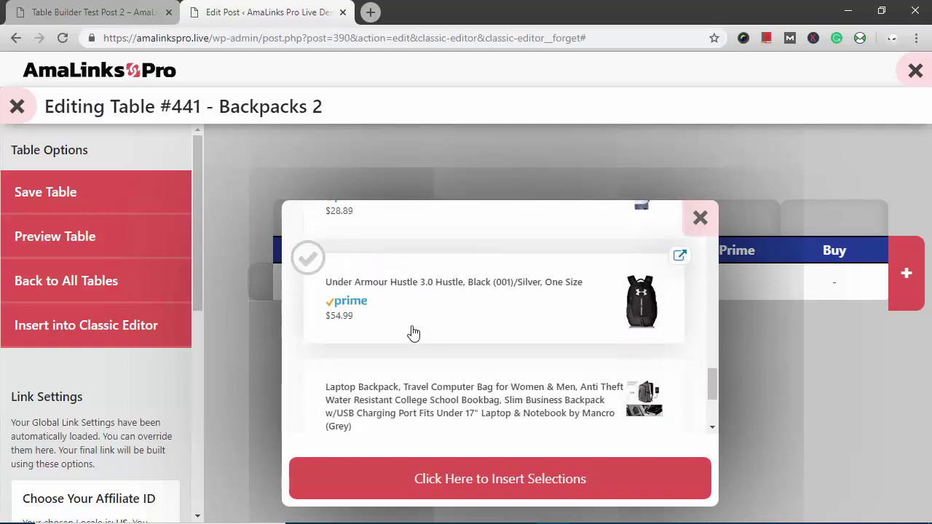
pyautogui.click(401, 289)
# - Add the Fjallraven Kanken Classic Backpack in Warm Yellow from the second page of search results to the selected products
pyautogui.scroll(-3, 404, 329)
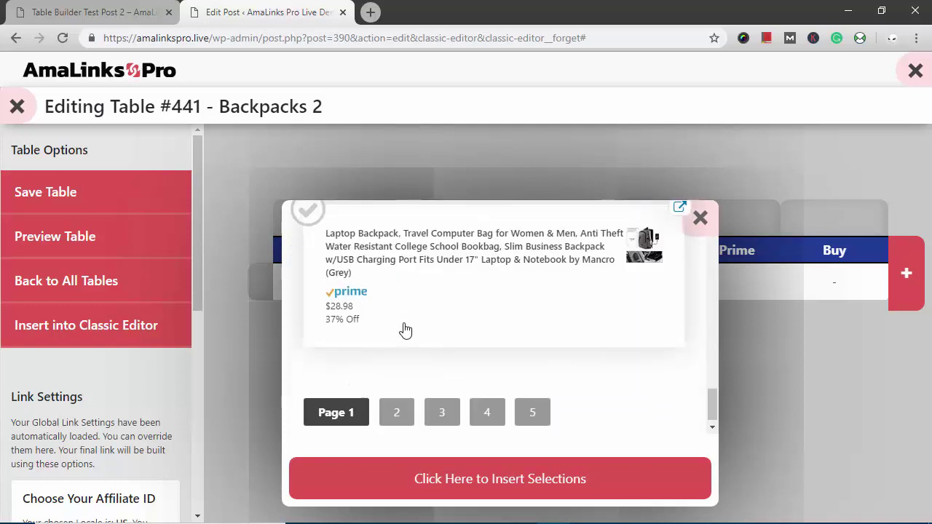
pyautogui.click(395, 406)
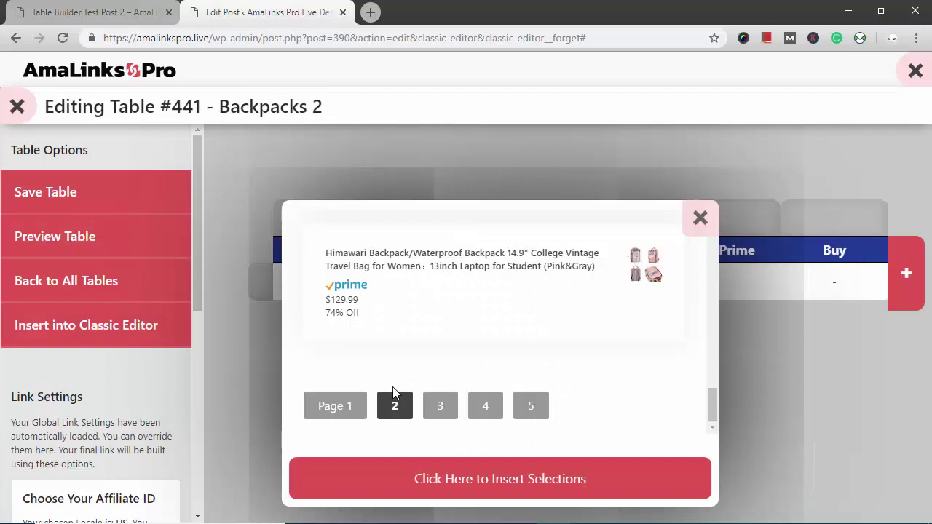
pyautogui.scroll(1, 394, 390)
pyautogui.scroll(2, 395, 393)
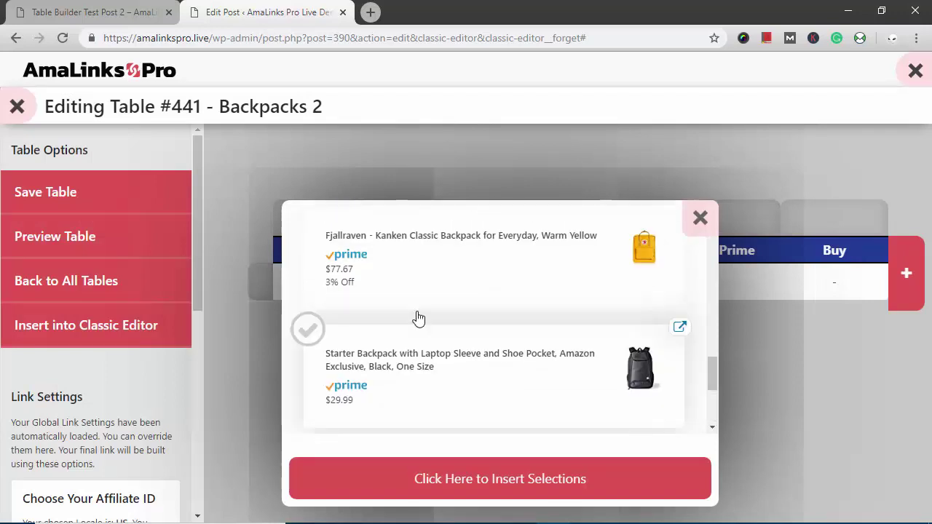
pyautogui.click(436, 268)
# - Select The North Face Jester Backpack in Mid Grey Dark Heather and insert all selected products into the table
pyautogui.scroll(2, 434, 267)
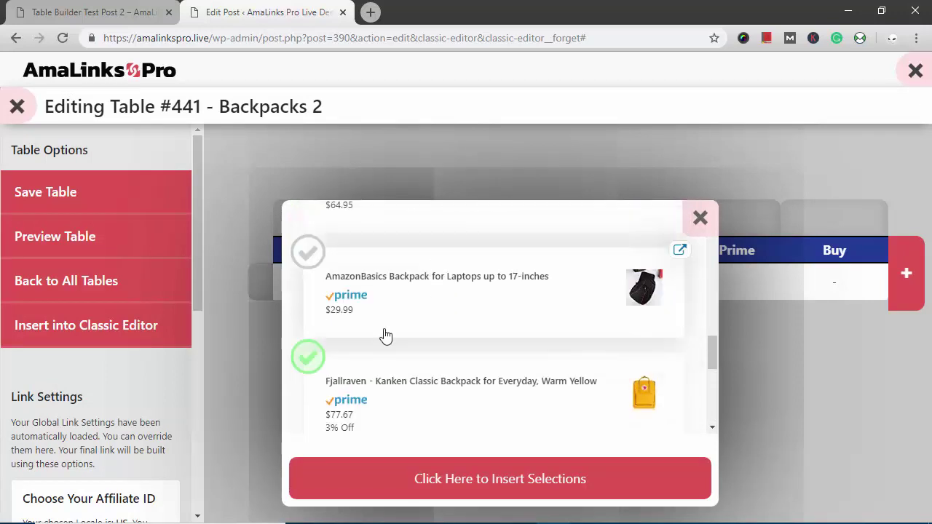
pyautogui.scroll(2, 378, 342)
pyautogui.scroll(1, 379, 344)
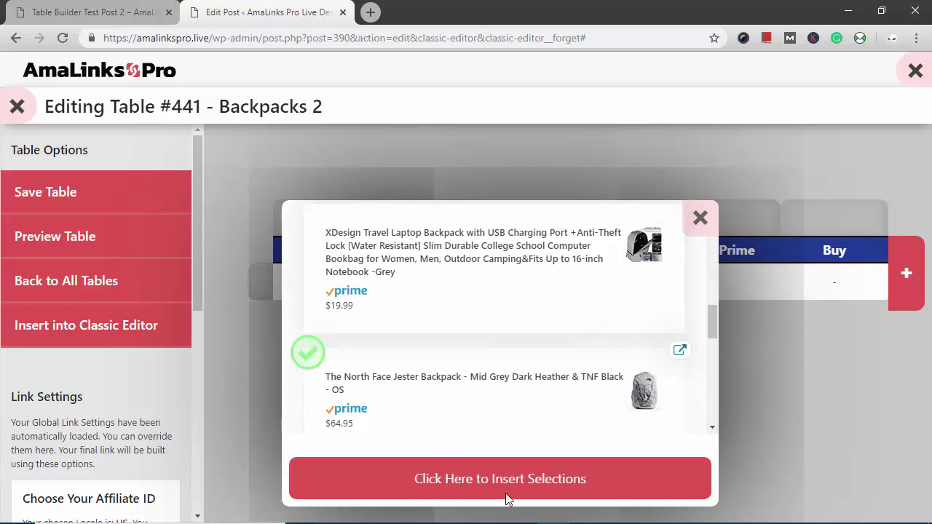
pyautogui.click(495, 466)
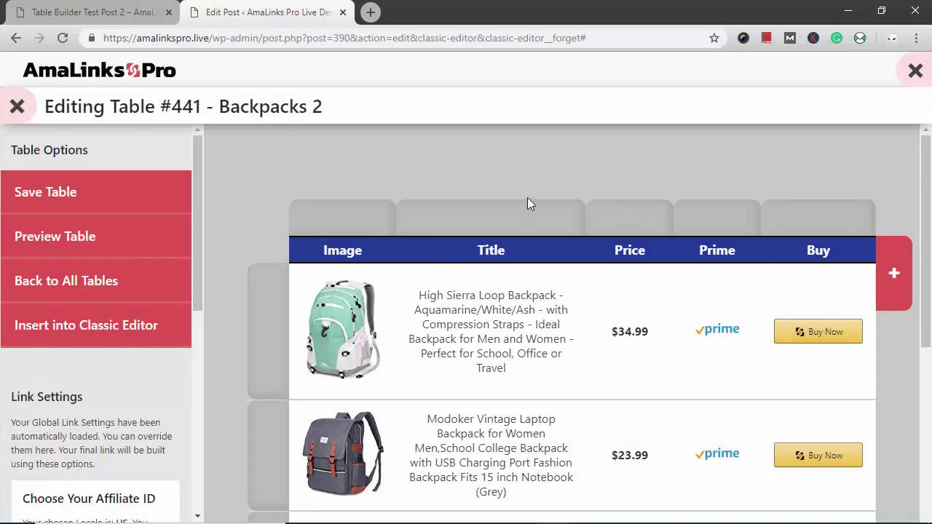
# - Delete the Title column from the comparison table
pyautogui.scroll(-2, 520, 315)
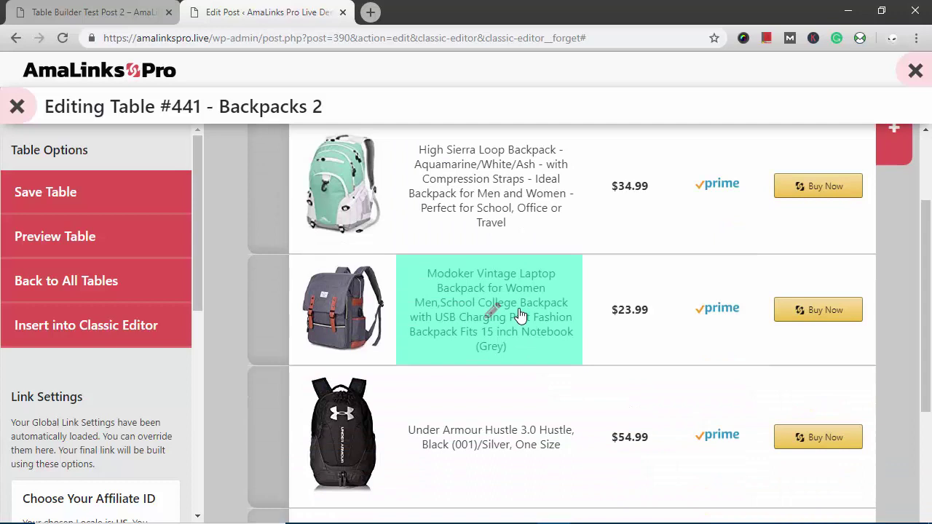
pyautogui.scroll(-2, 520, 314)
pyautogui.scroll(4, 520, 314)
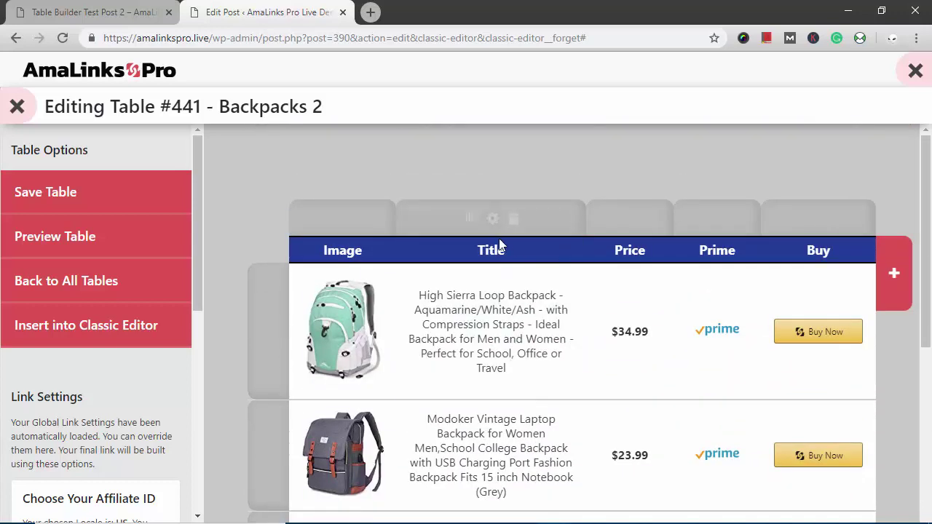
pyautogui.click(513, 220)
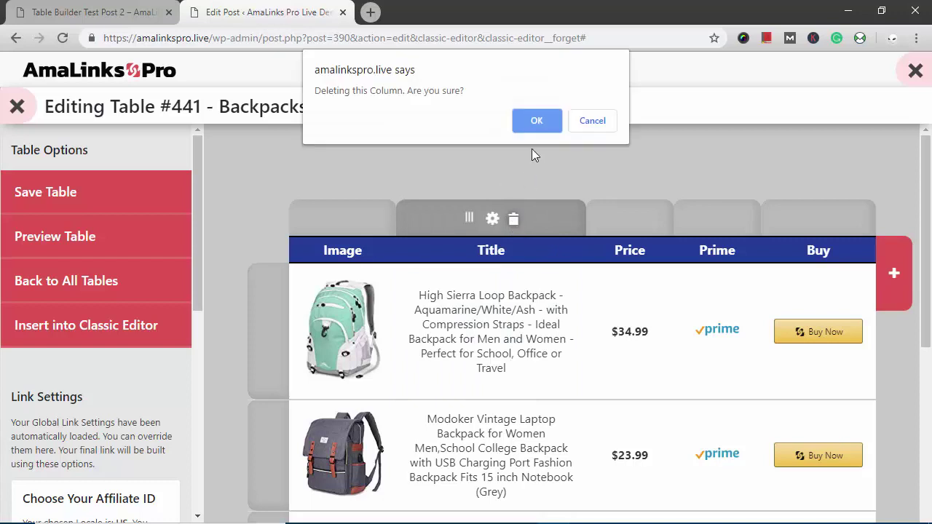
pyautogui.click(535, 122)
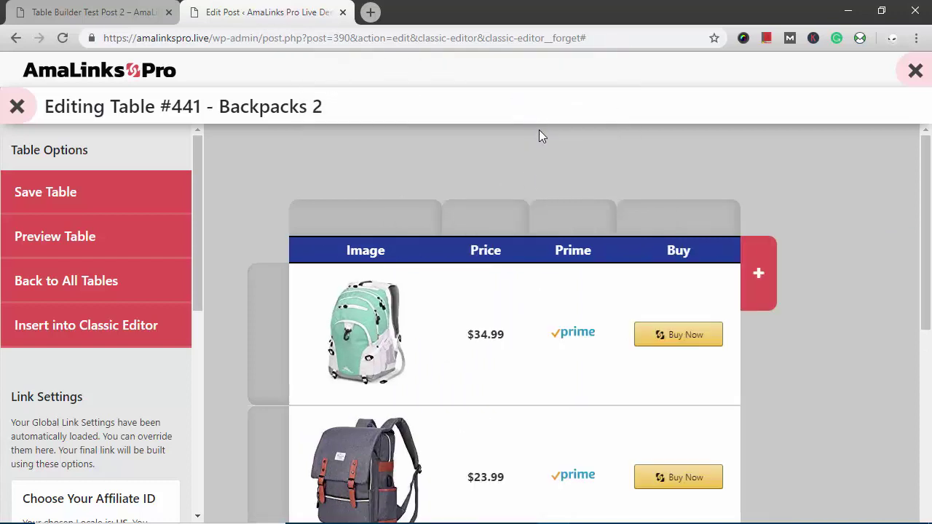
# - Add a Brand column to the table and place it between the Image and Price columns
pyautogui.click(760, 273)
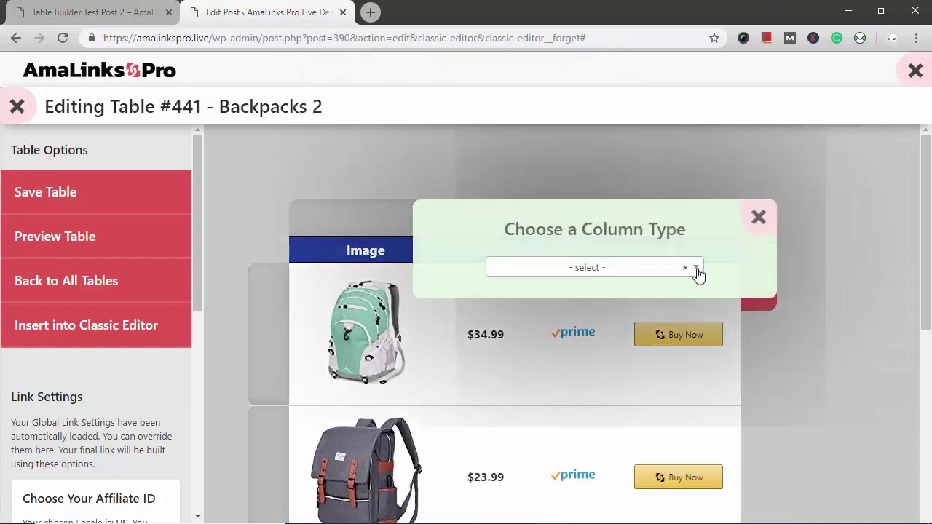
pyautogui.click(696, 269)
pyautogui.moveTo(697, 326); pyautogui.dragTo(690, 363)
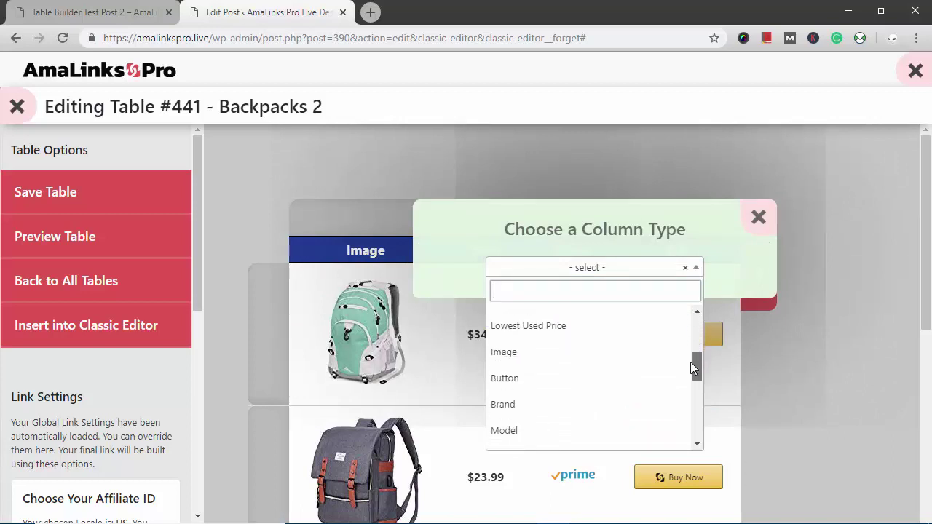
pyautogui.click(514, 402)
pyautogui.click(584, 364)
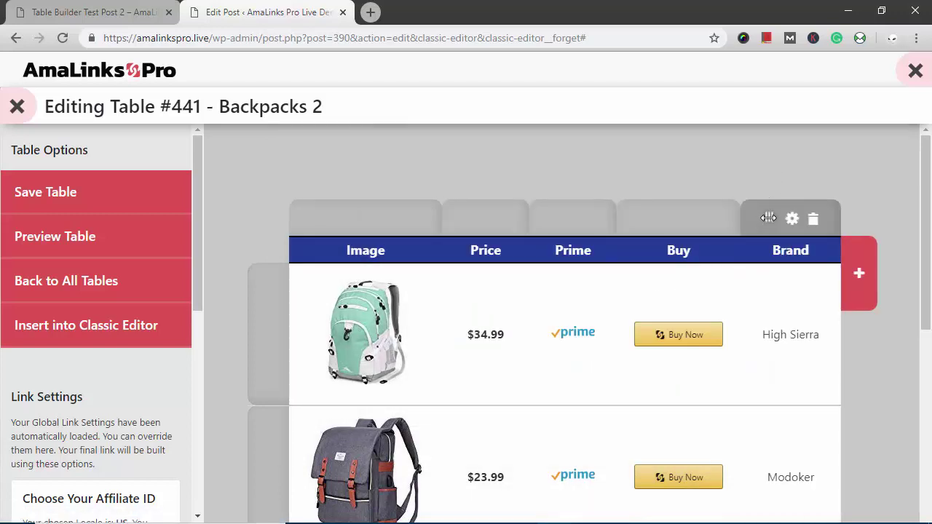
pyautogui.moveTo(740, 221); pyautogui.dragTo(474, 235)
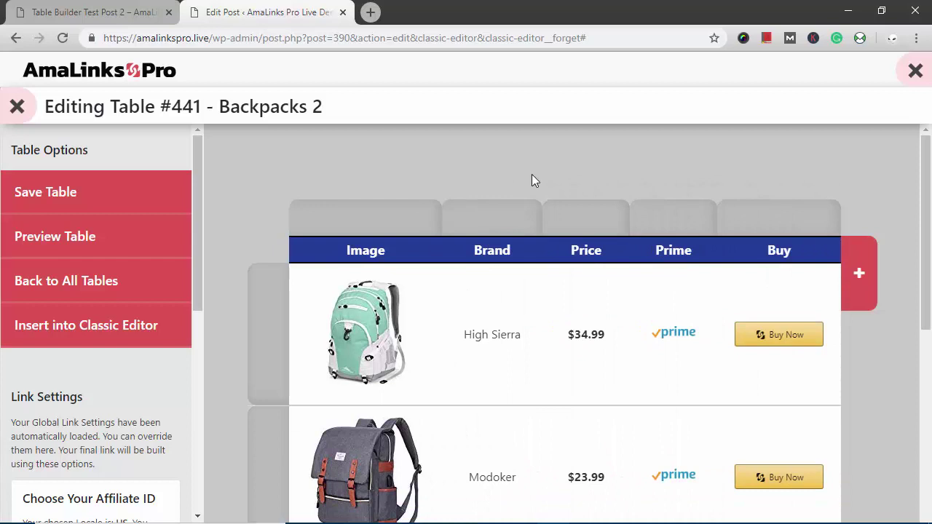
# - Go through the Buy column's settings and enable Link Cells for it
pyautogui.moveTo(588, 218)
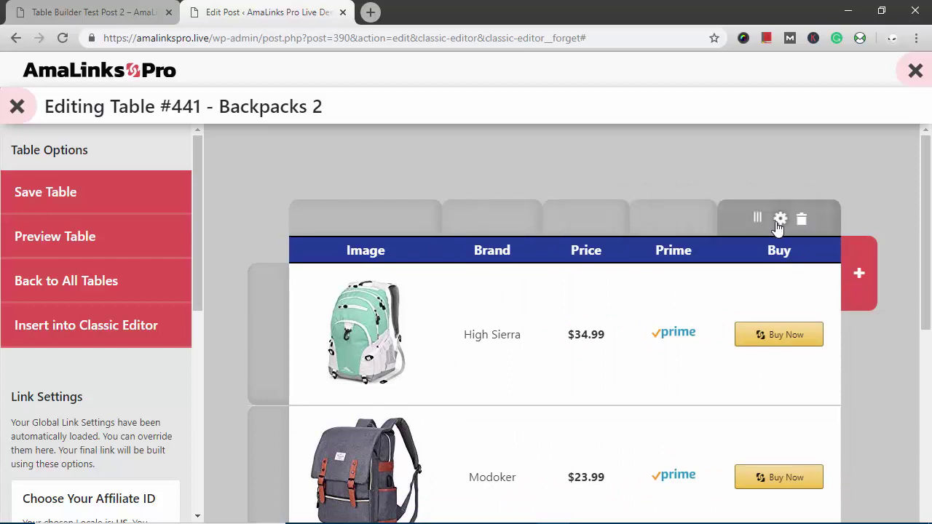
pyautogui.click(780, 219)
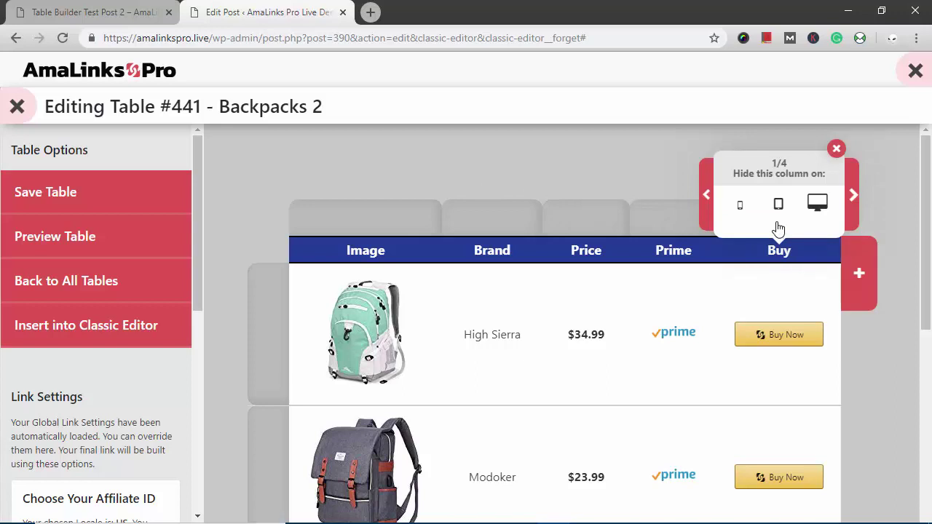
pyautogui.click(740, 208)
pyautogui.click(778, 210)
pyautogui.click(853, 196)
pyautogui.click(853, 196)
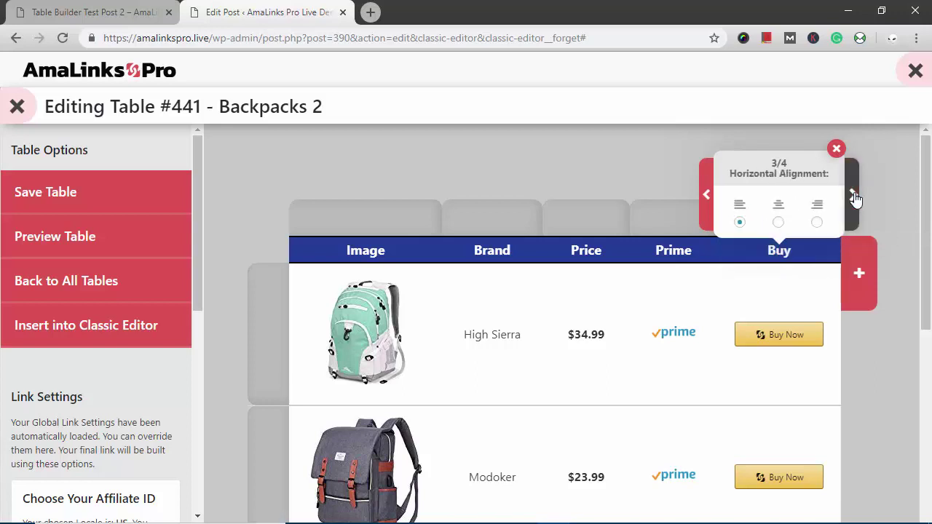
pyautogui.click(853, 196)
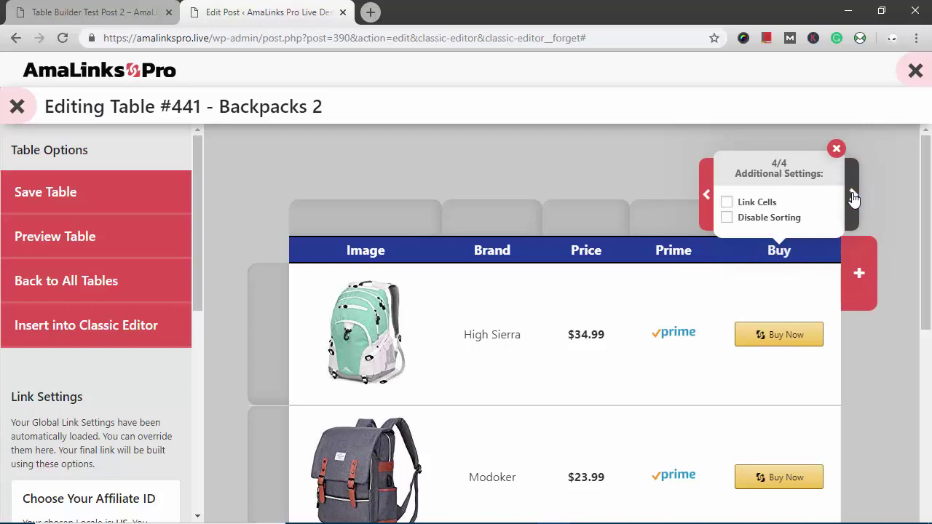
pyautogui.click(726, 204)
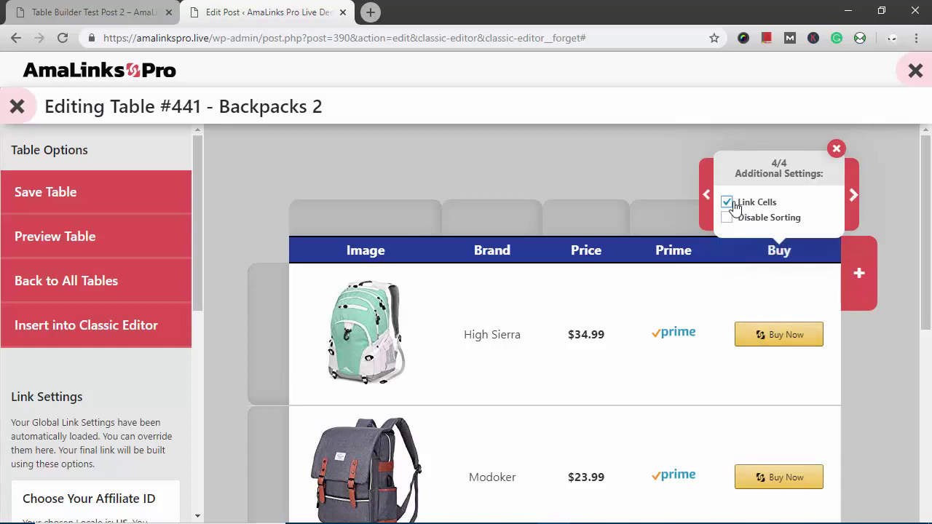
pyautogui.click(836, 151)
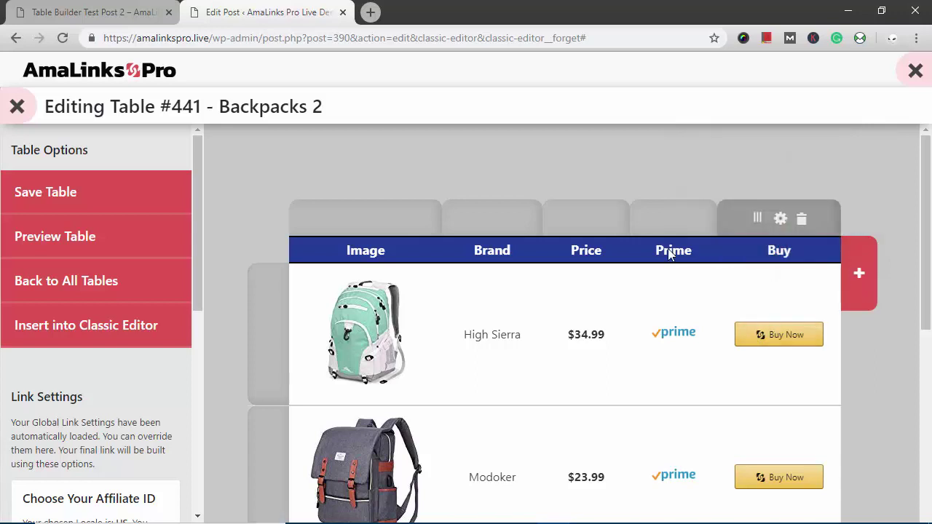
# - Look over the product rows, their row controls and the option for adding another product row
pyautogui.scroll(-3, 667, 251)
pyautogui.scroll(-1, 602, 304)
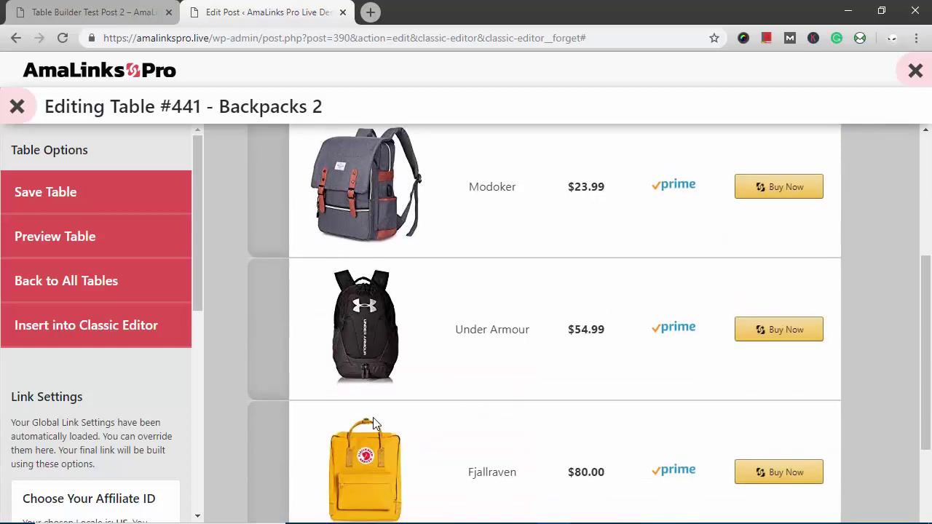
pyautogui.moveTo(269, 316)
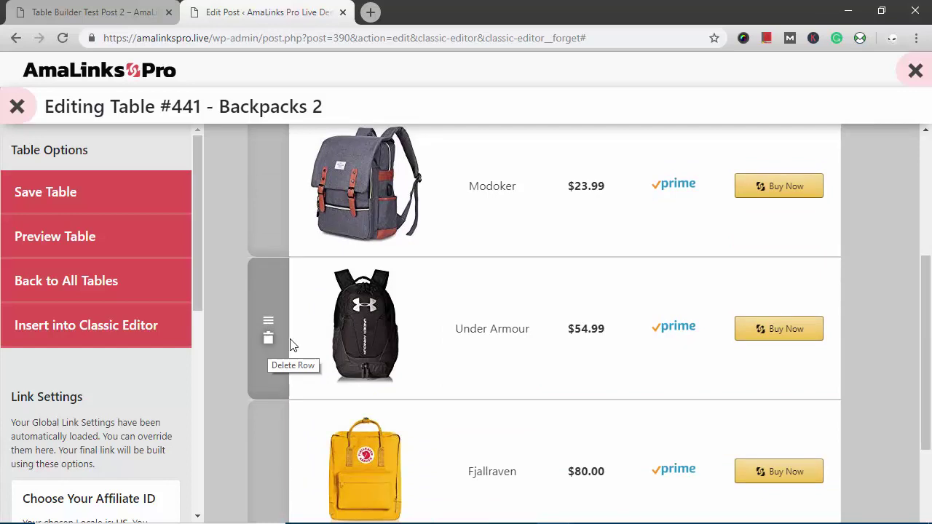
pyautogui.scroll(-1, 295, 345)
pyautogui.scroll(-4, 295, 346)
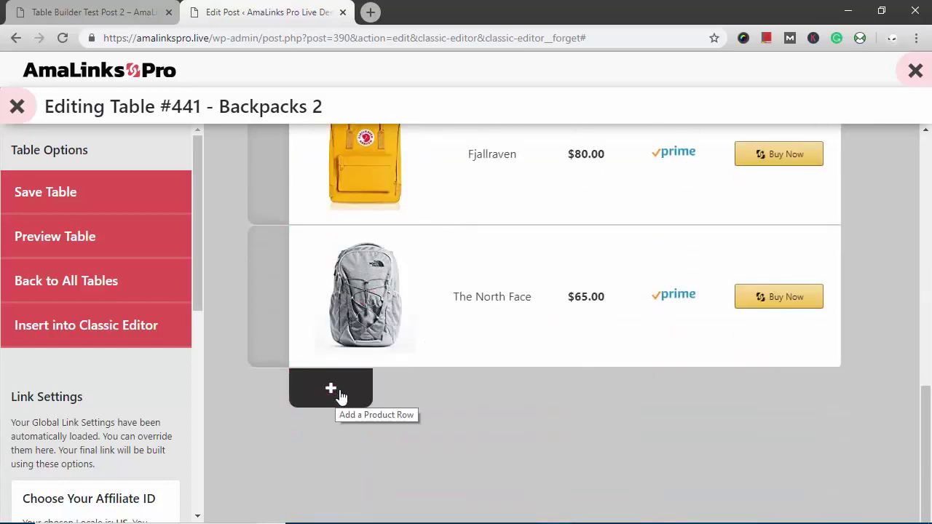
pyautogui.click(337, 393)
pyautogui.scroll(2, 412, 406)
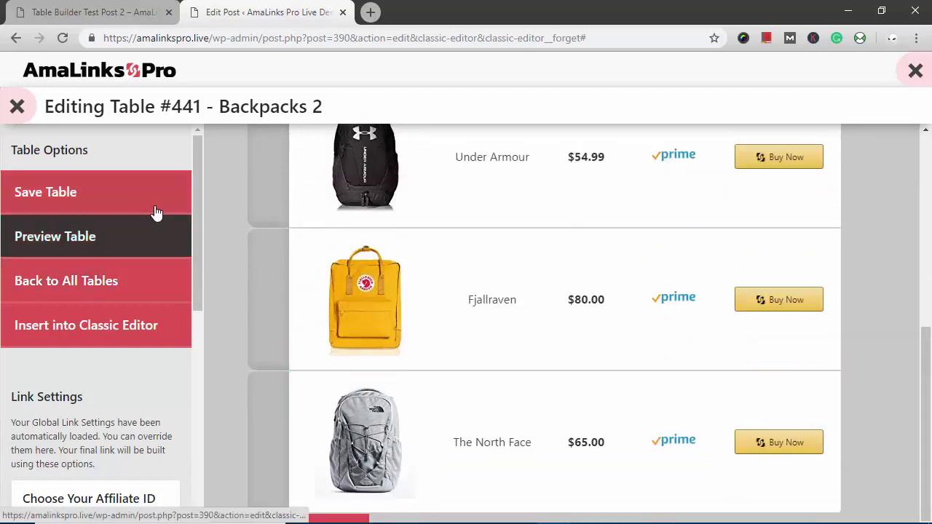
# - Save the table and insert it into the post in the Classic Editor
pyautogui.click(138, 206)
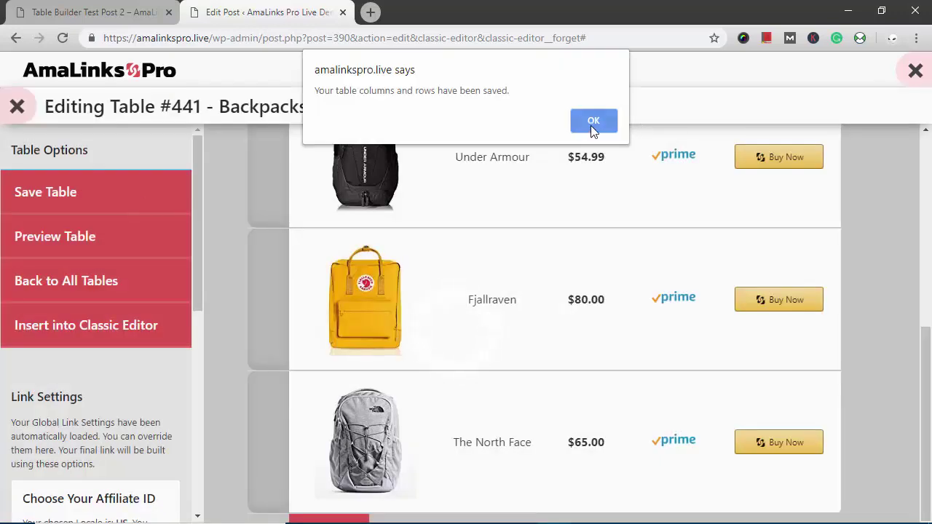
pyautogui.click(593, 121)
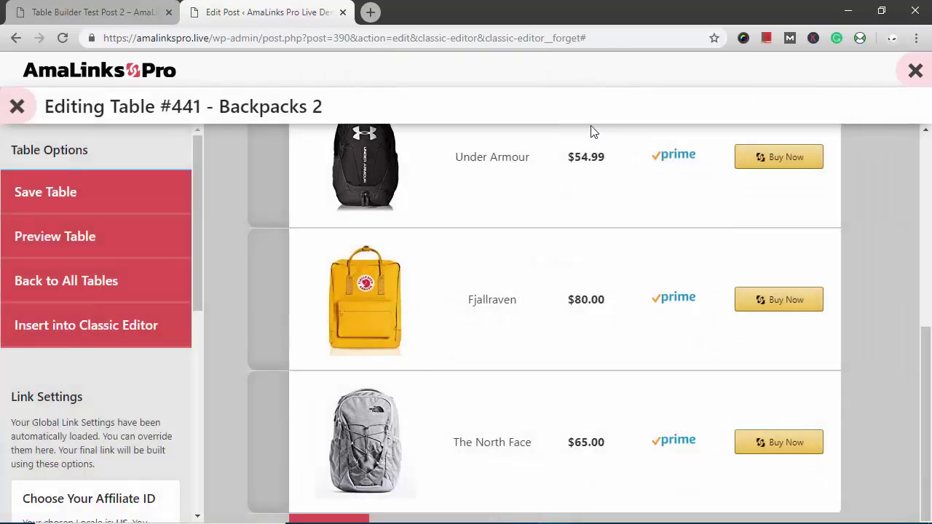
pyautogui.click(98, 338)
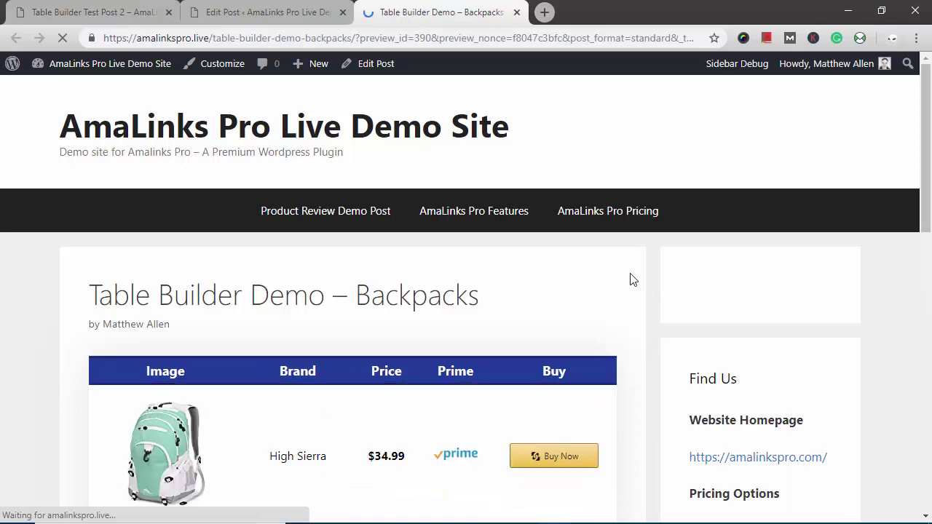
# - Examine the backpack comparison table from the first to the last product in the post preview
pyautogui.scroll(-1, 632, 280)
pyautogui.scroll(-4, 632, 281)
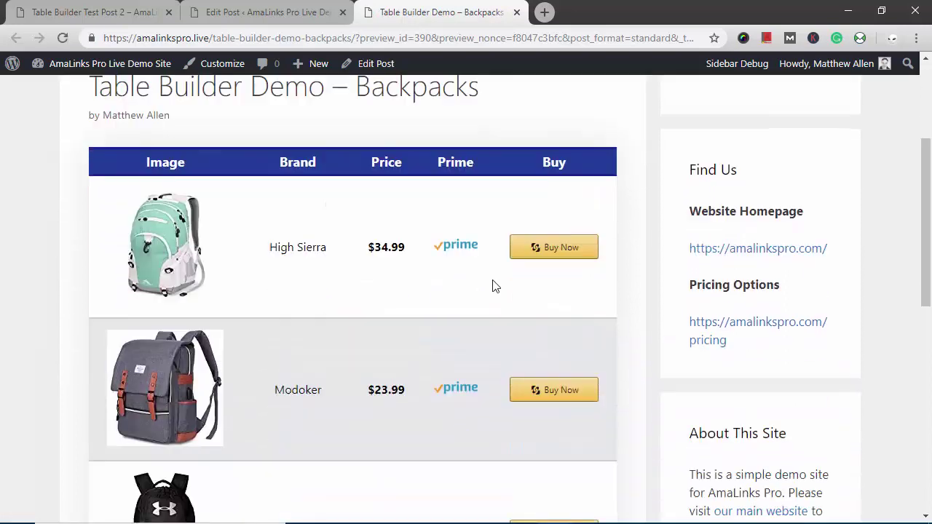
pyautogui.scroll(-5, 492, 279)
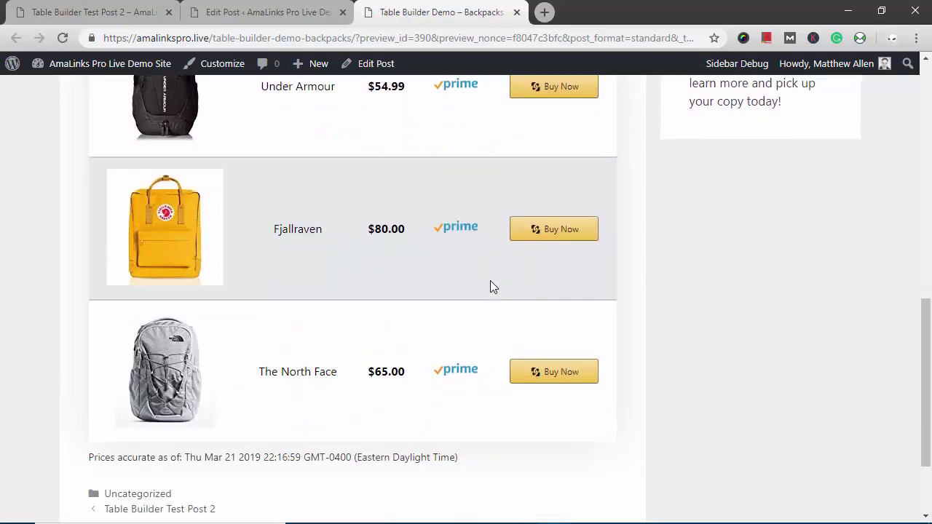
pyautogui.scroll(7, 489, 286)
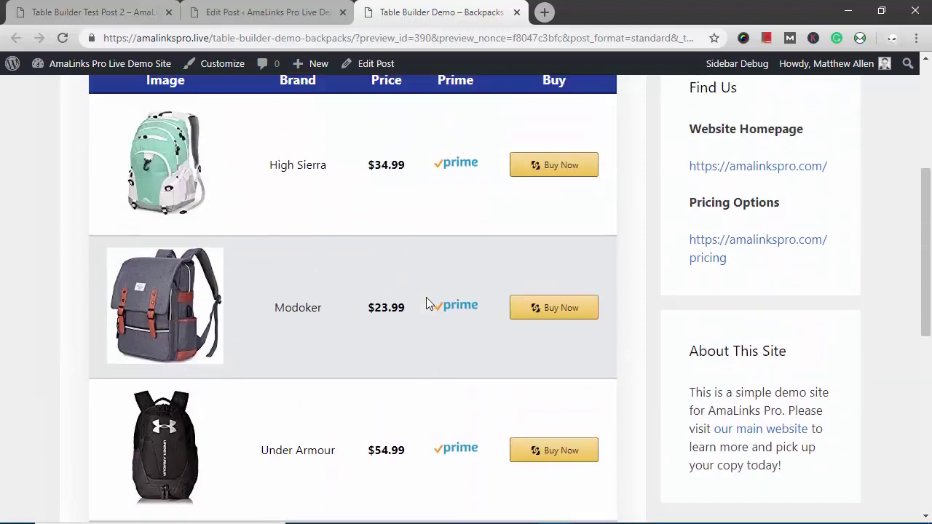
pyautogui.scroll(2, 402, 285)
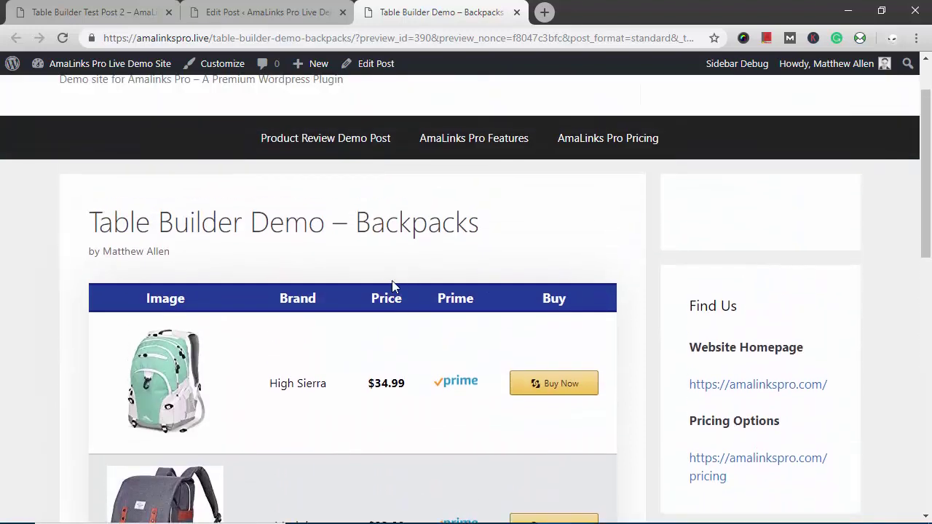
pyautogui.scroll(-1, 375, 262)
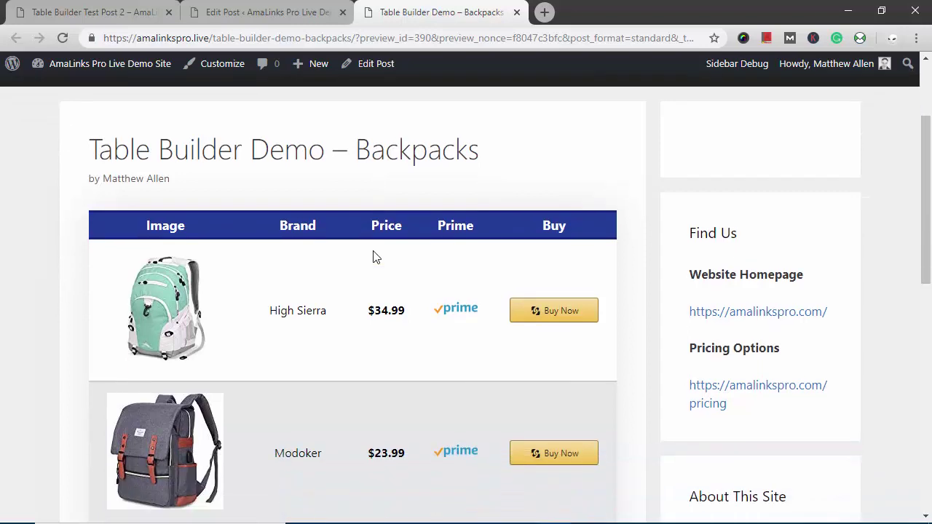